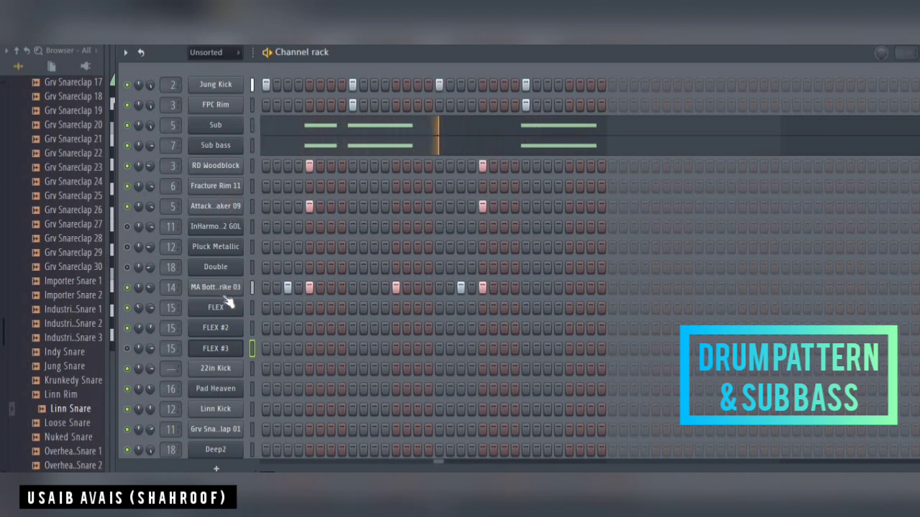
Look through all channels of the playing drum and sub bass pattern in the channel rack
scroll(226, 303, down, 5)
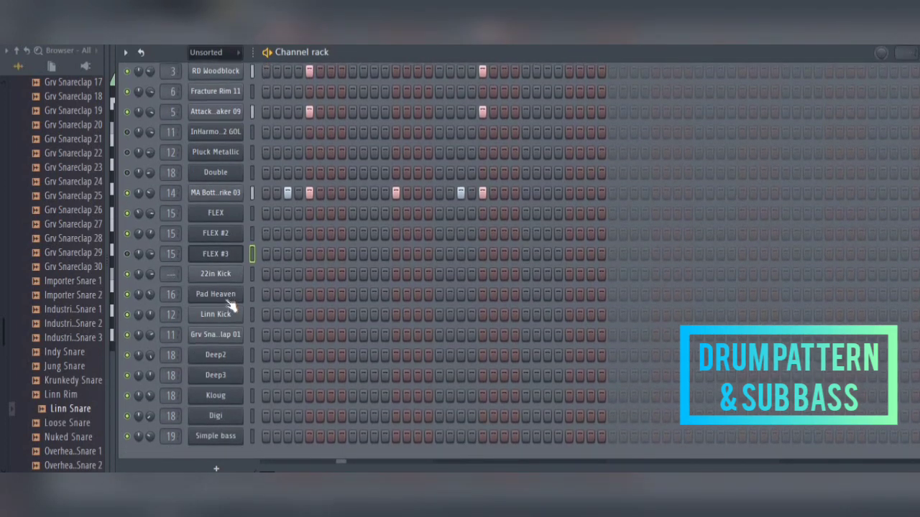
scroll(226, 298, up, 5)
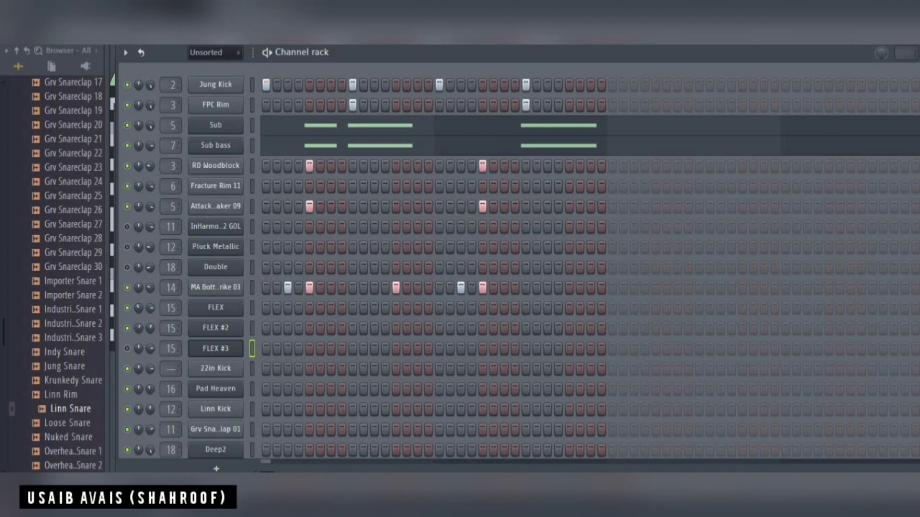
Select the Pattern 2 clip on the playlist's FLEX Plucks track and play back its FLEX notes in the piano roll
key(F5)
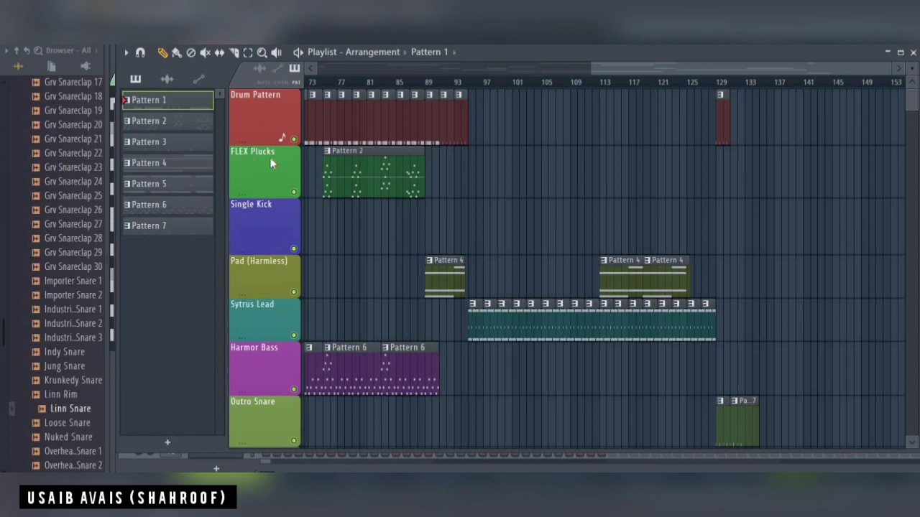
click(340, 166)
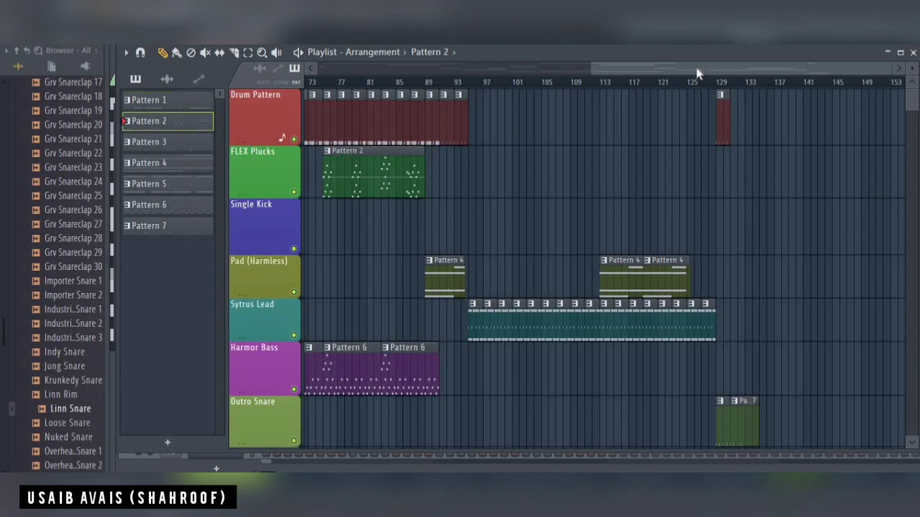
drag(697, 71, 348, 94)
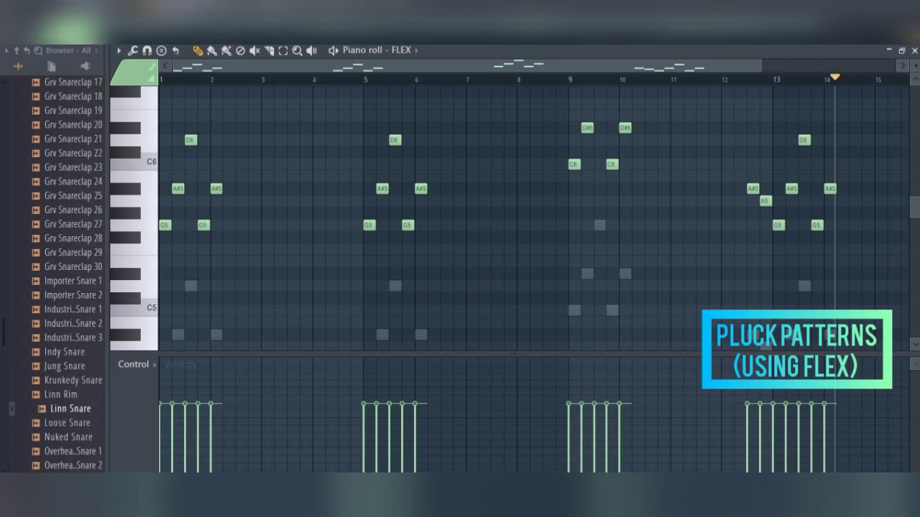
key(space)
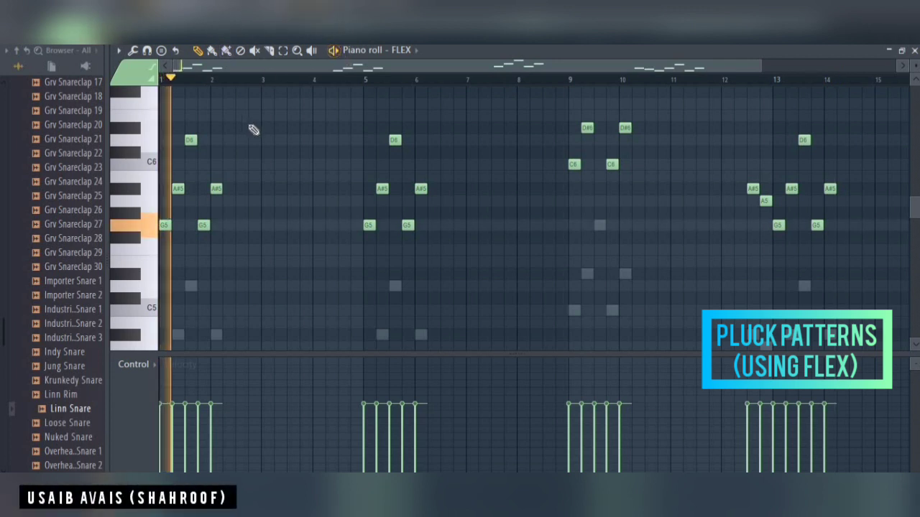
View the FLEX #2 and FLEX #3 notes in the piano roll during playback, finishing with playback stopped
click(416, 52)
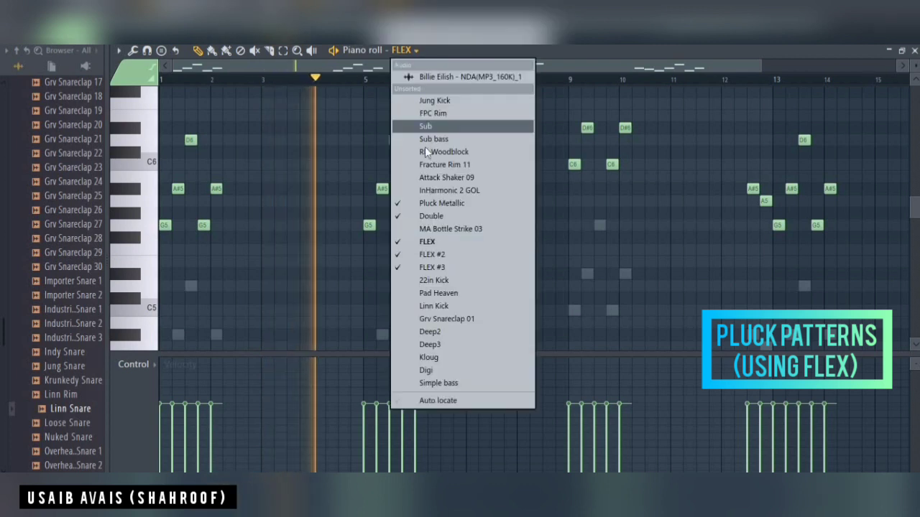
click(439, 256)
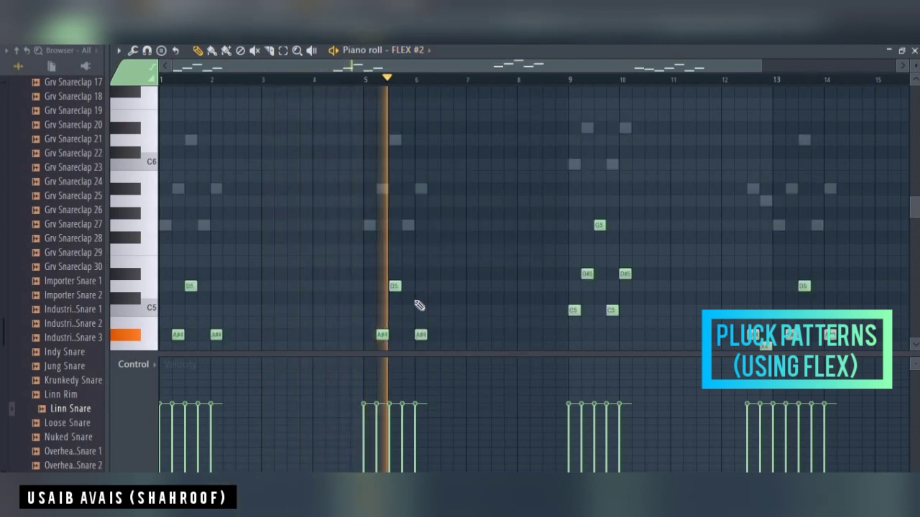
click(415, 55)
click(433, 269)
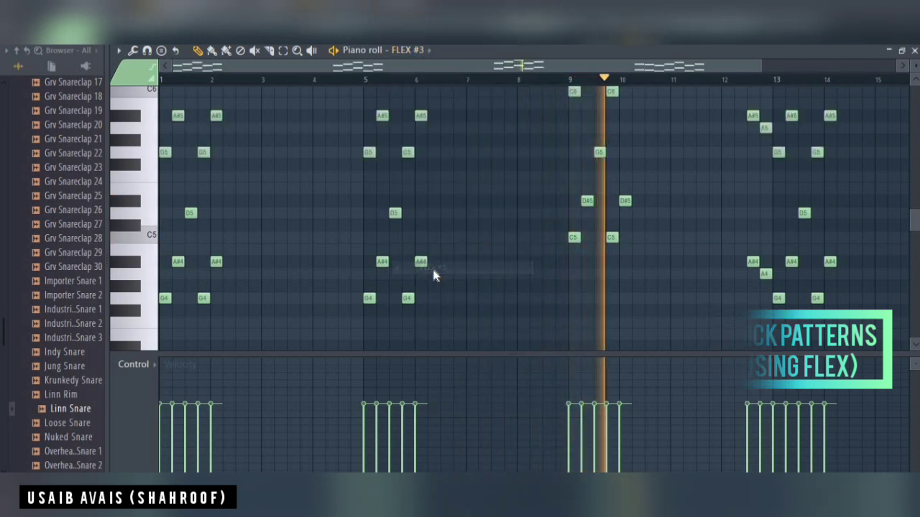
scroll(392, 214, up, 2)
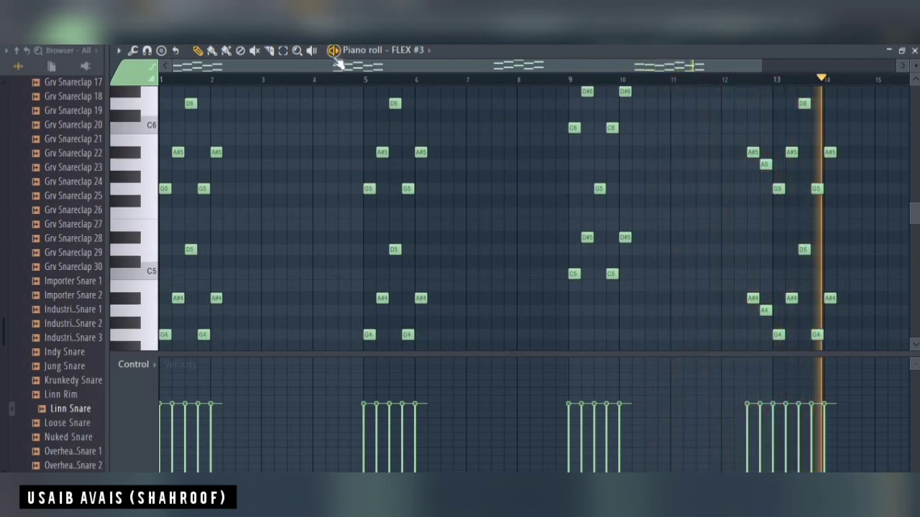
key(space)
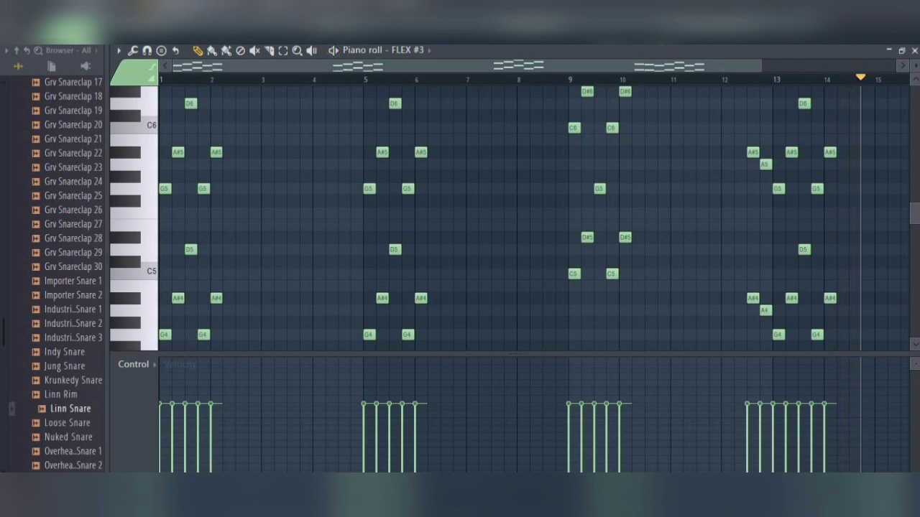
Select Pattern 3 from the playlist's Single Kick track and examine its Jung Kick sequence in the channel rack
key(F5)
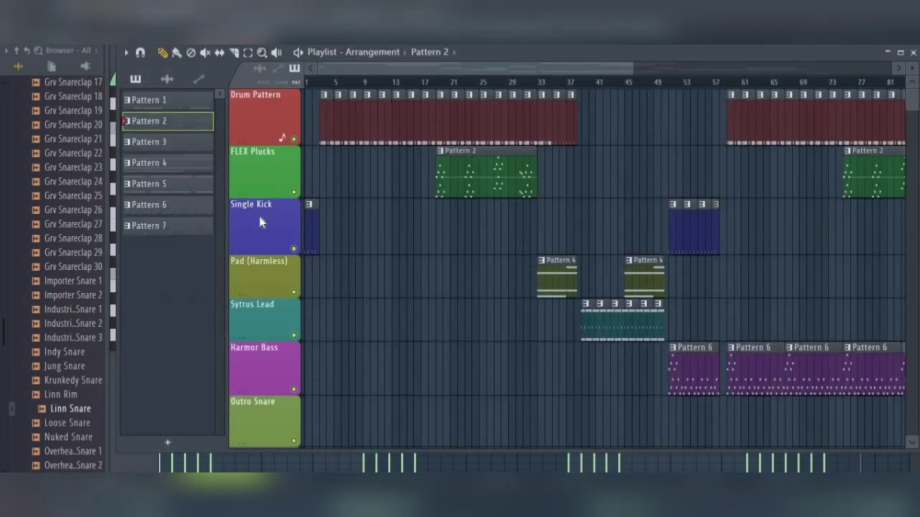
click(313, 233)
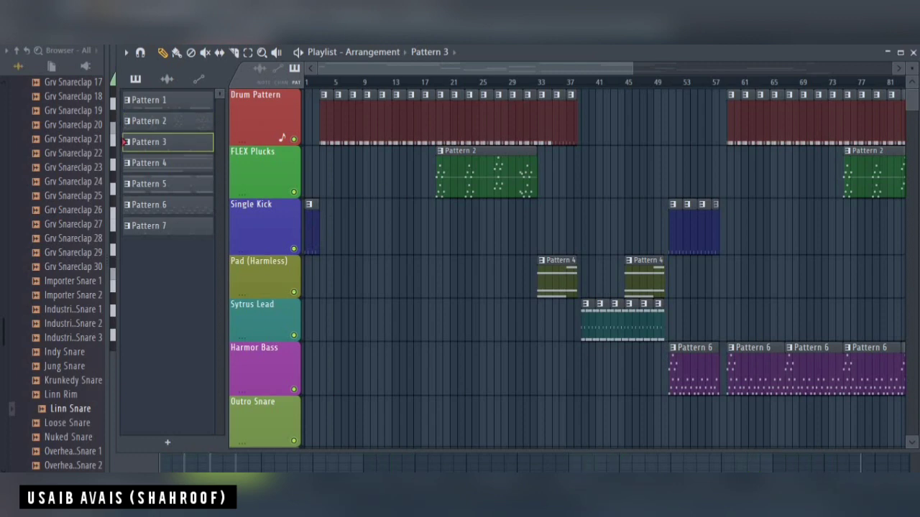
key(F6)
scroll(407, 149, up, 1)
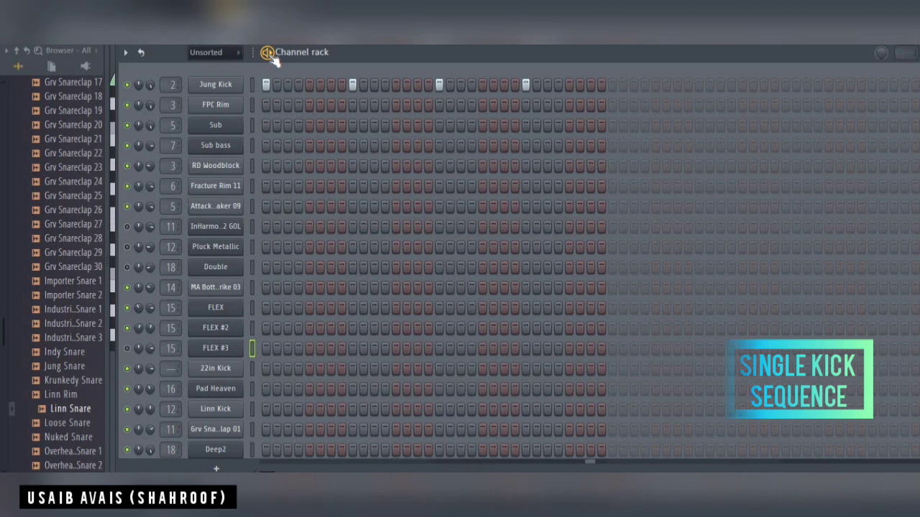
Select Pattern 4 from the Pad (Harmless) track and inspect the Pad Heaven channel's synth settings
key(F5)
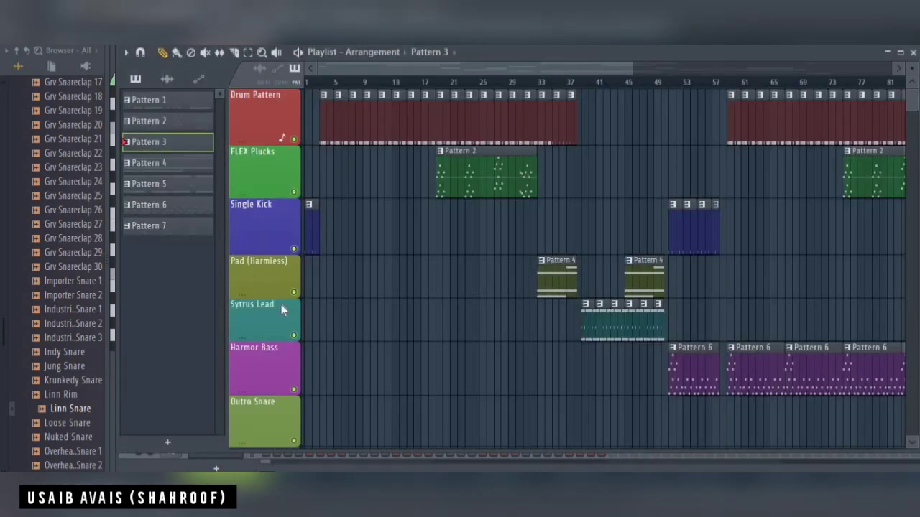
click(554, 284)
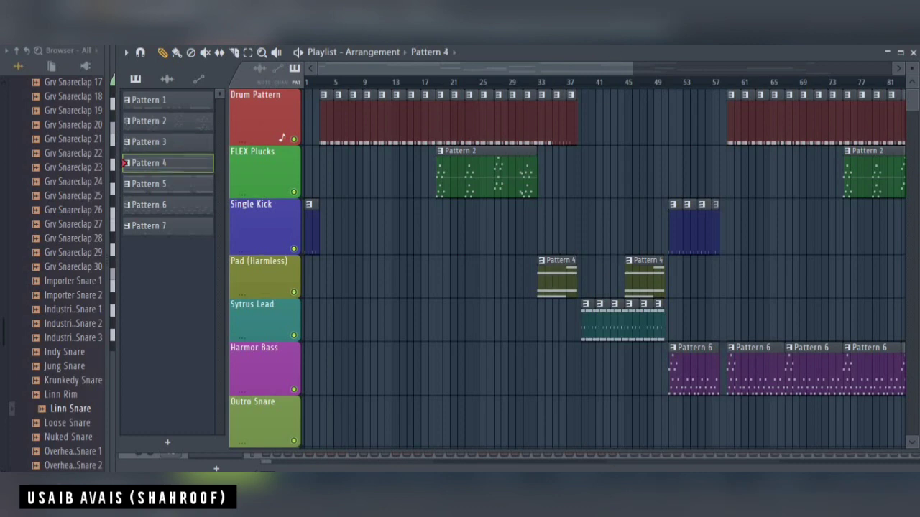
key(F6)
scroll(296, 207, down, 3)
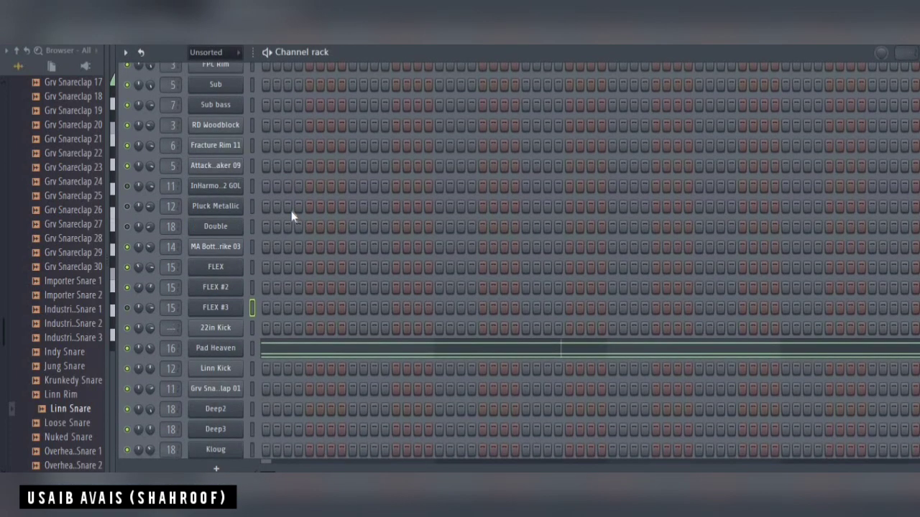
click(220, 328)
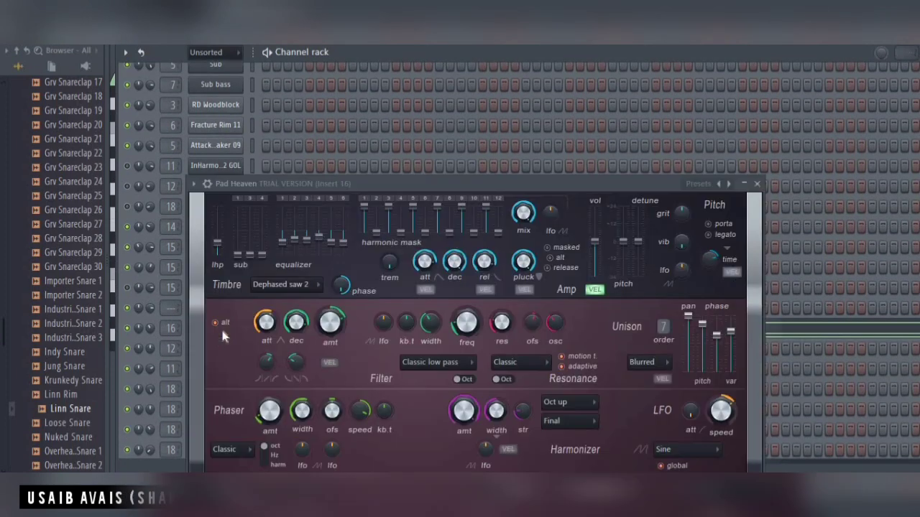
click(756, 184)
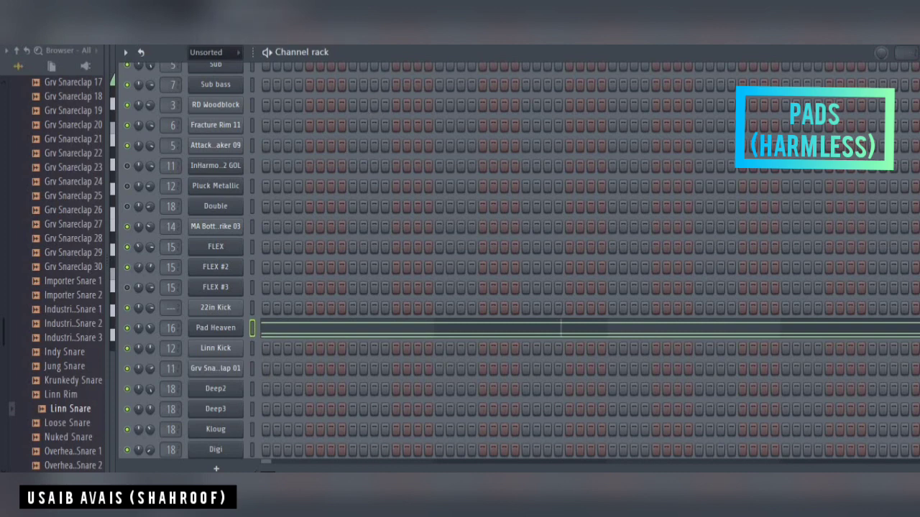
Play back the Pad Heaven notes in the piano roll, finishing with playback stopped
click(561, 328)
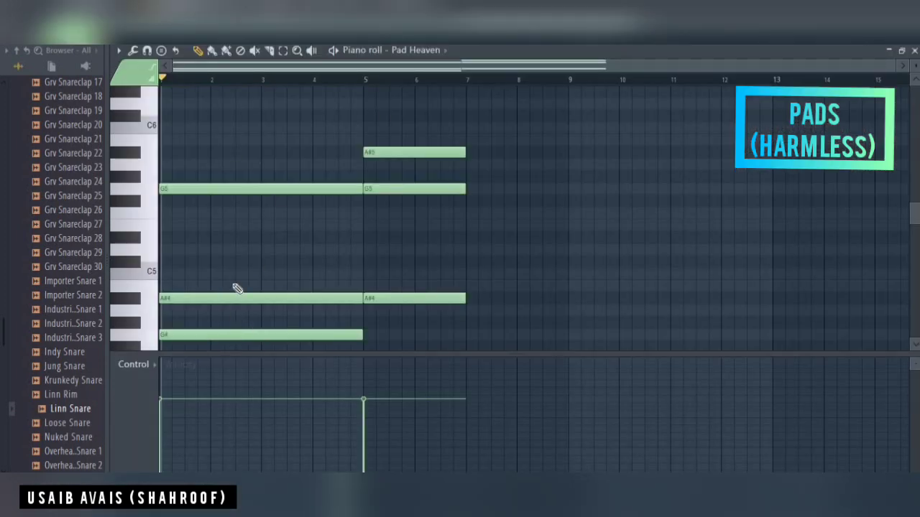
click(333, 55)
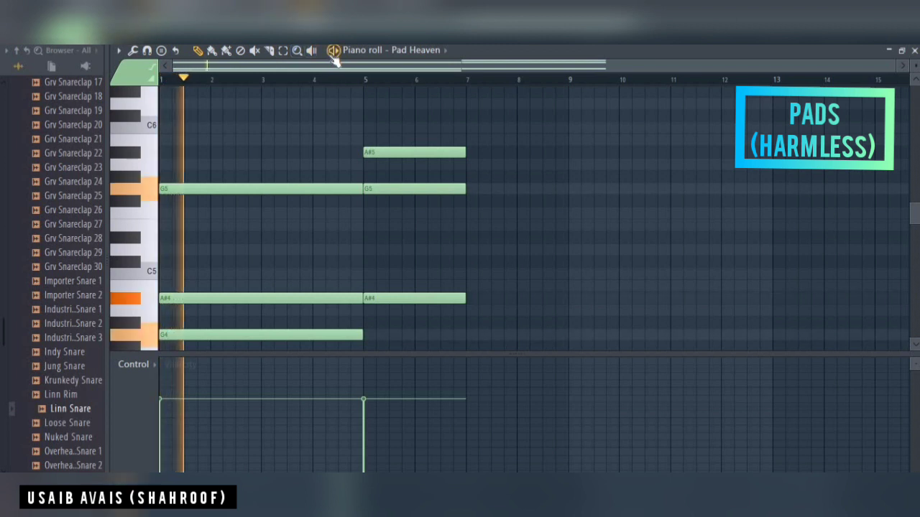
scroll(332, 225, down, 1)
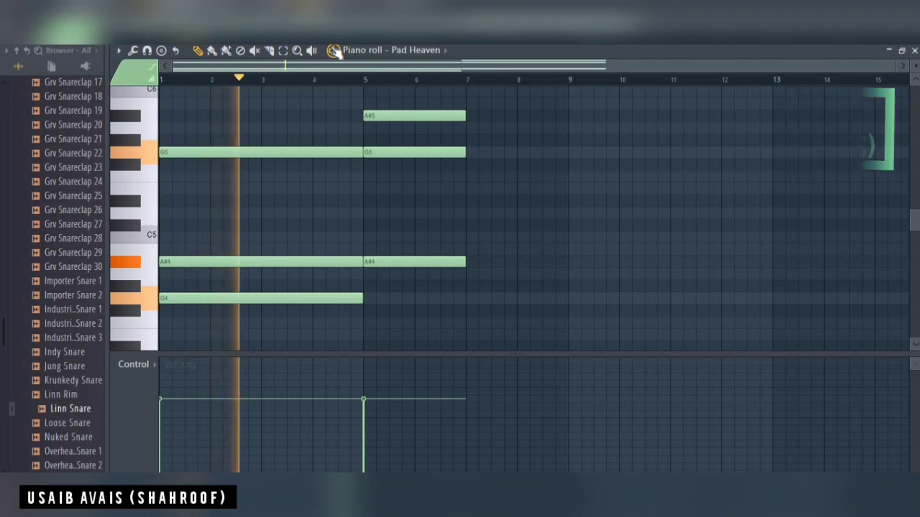
key(space)
Bring up the Sytrus lead pattern from the playlist and inspect the Digi channel's synth settings
key(F5)
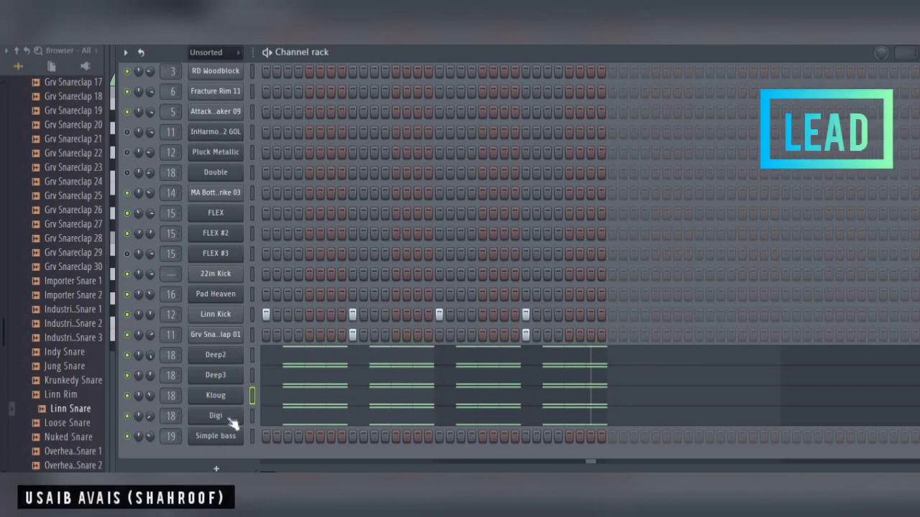
click(229, 418)
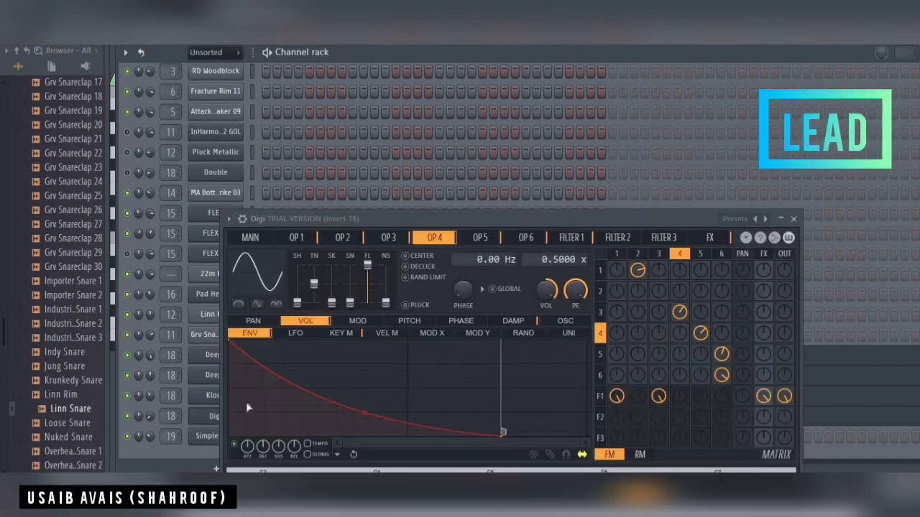
click(793, 219)
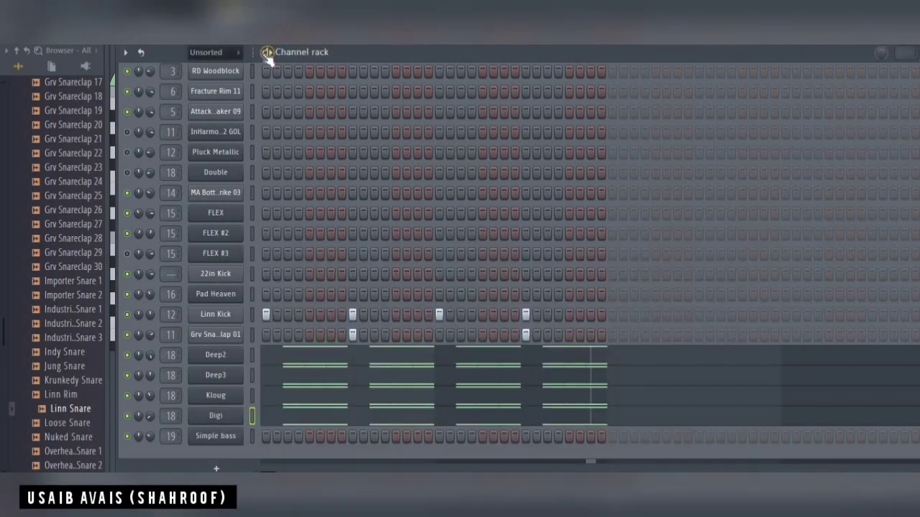
Look over the lead pattern's kick, snare and sub bass channels in the channel rack during playback
scroll(286, 139, up, 5)
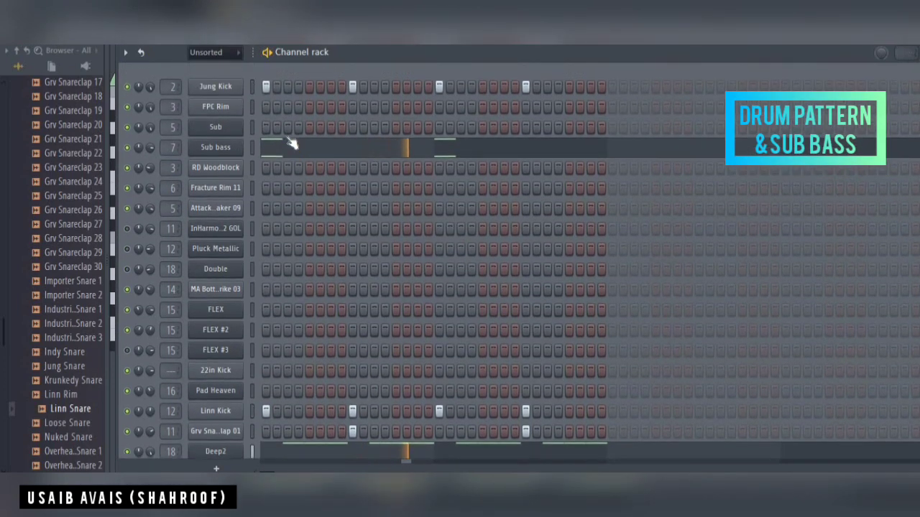
scroll(271, 108, down, 5)
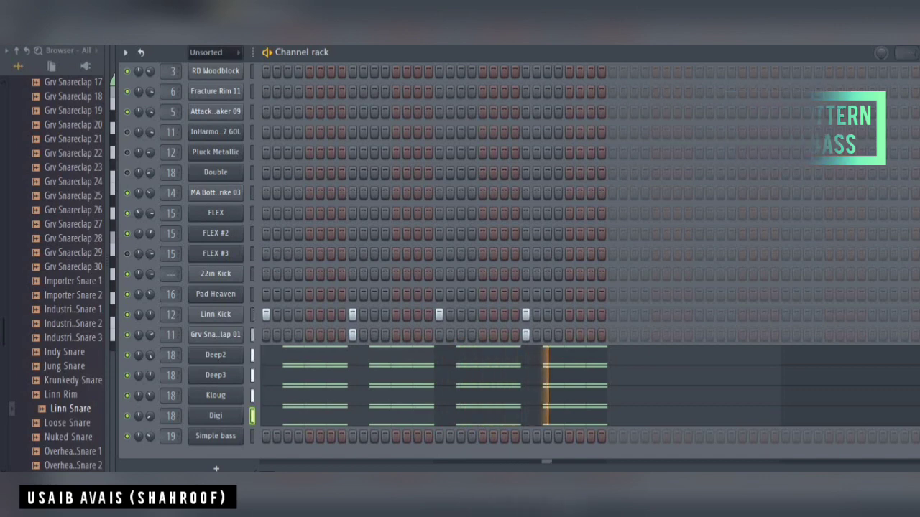
Examine the Digi, Sub bass and Deep3 notes of the lead pattern in the piano roll at a closer zoom
key(F7)
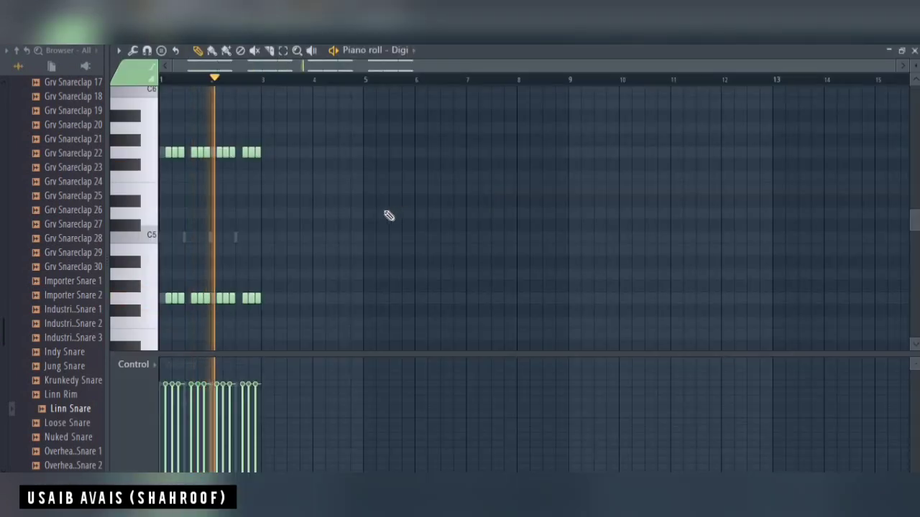
drag(891, 63, 507, 92)
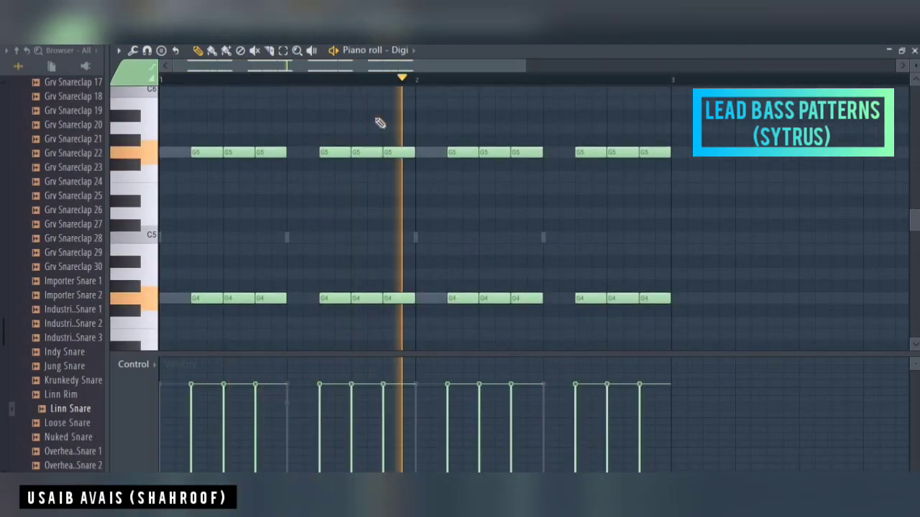
click(412, 51)
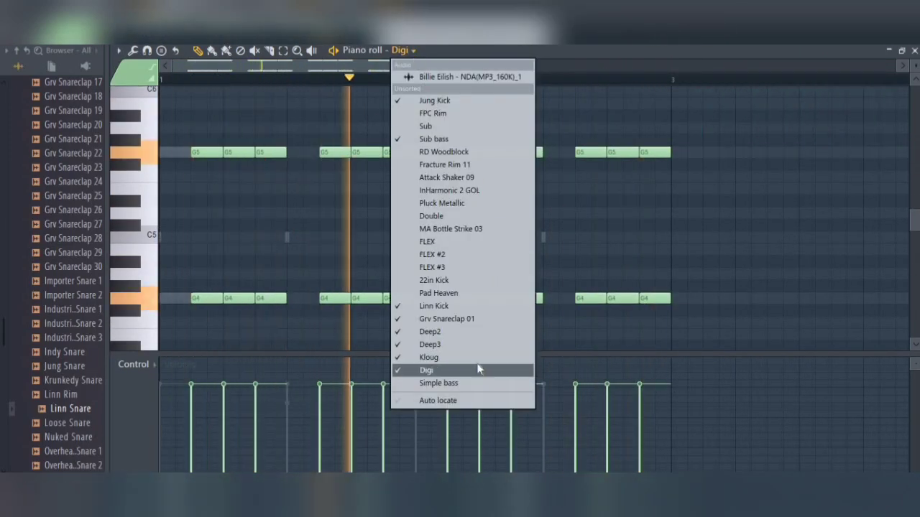
click(446, 140)
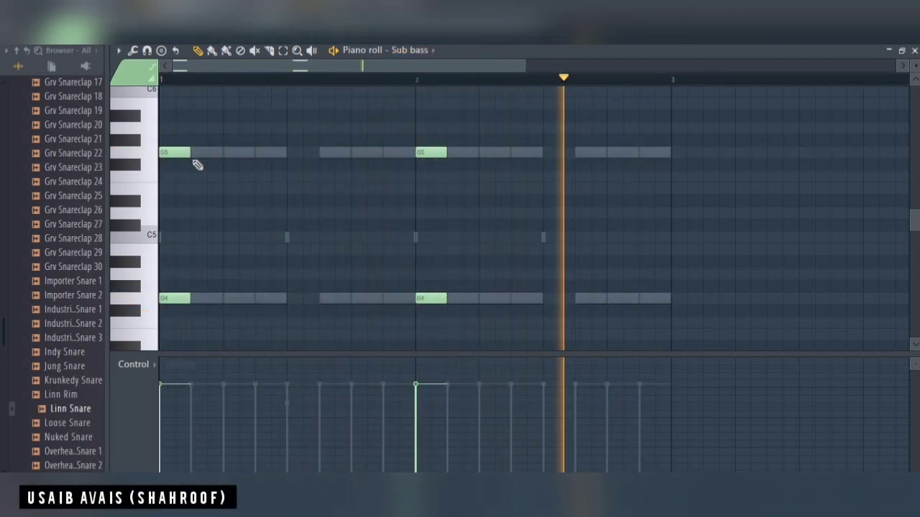
click(421, 56)
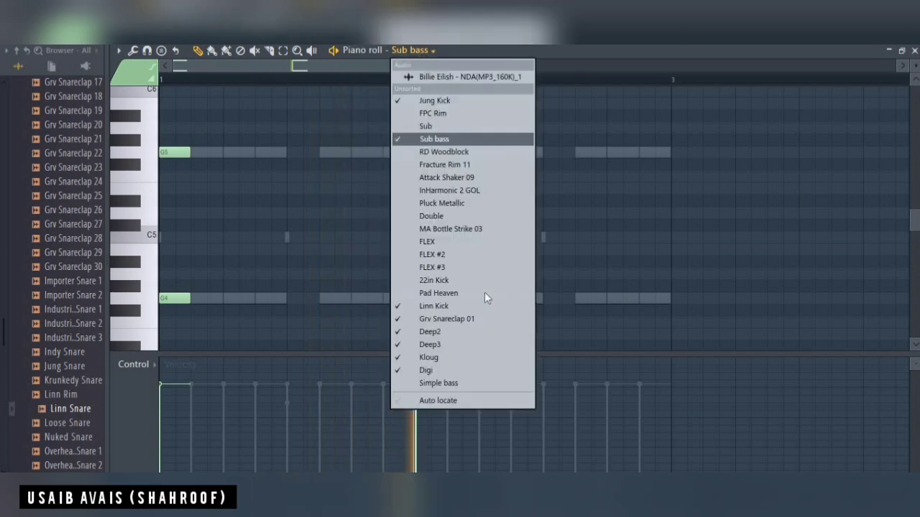
click(467, 346)
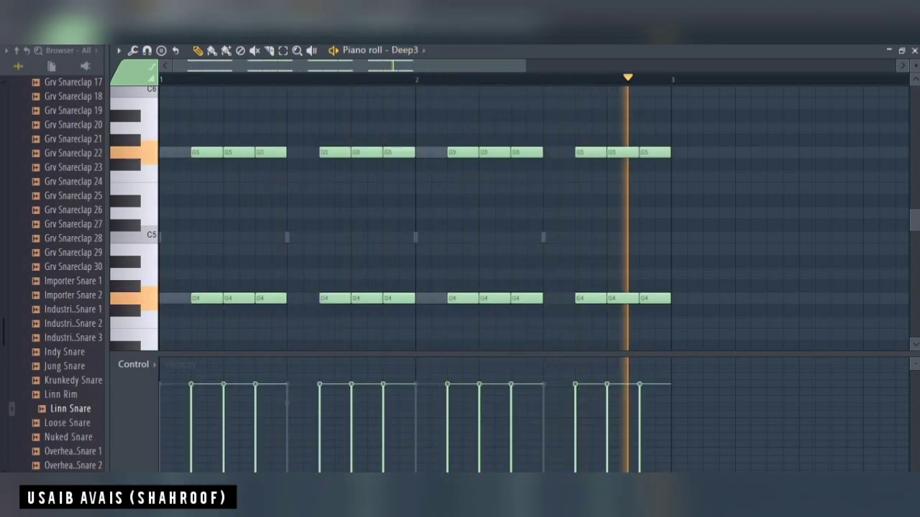
Return to the playlist and select Pattern 6 from the Harmor Bass track
key(F6)
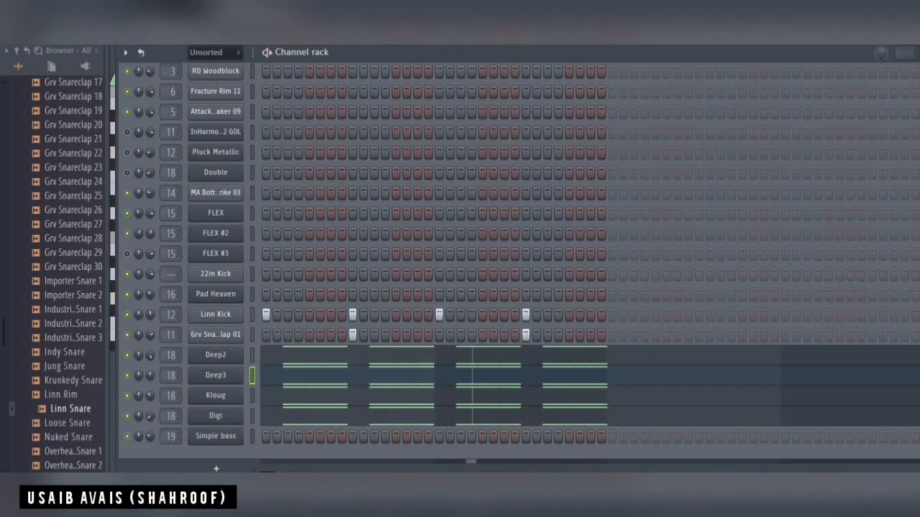
key(F5)
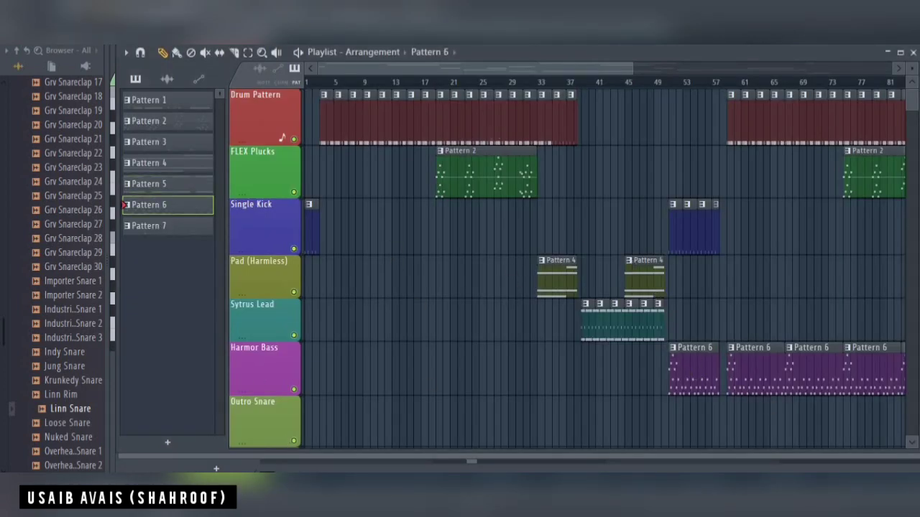
Inspect the Simple bass channel's Harmor synth settings from the channel rack, close them and look over the bass pattern's channels
key(F6)
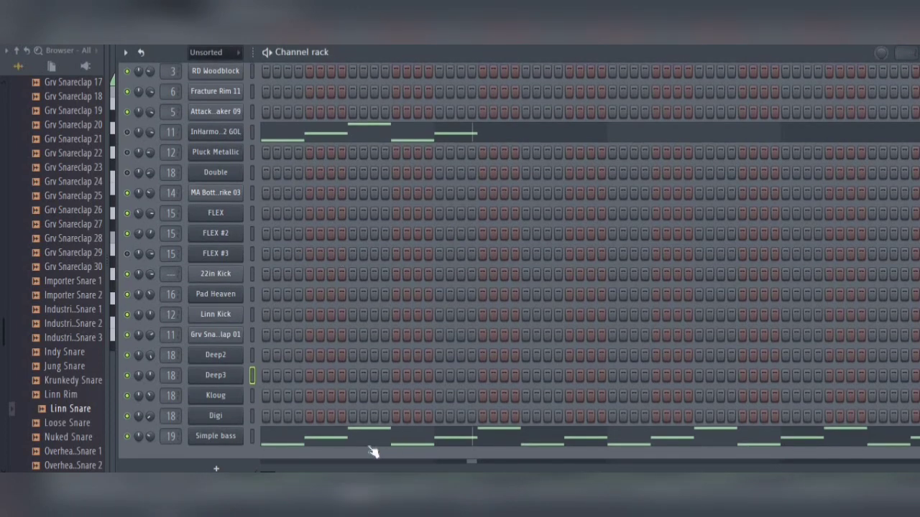
click(227, 442)
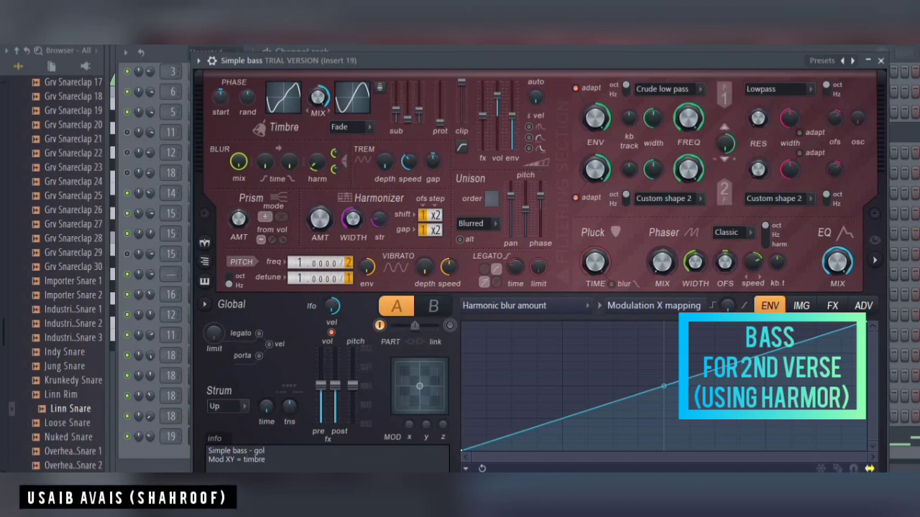
click(881, 61)
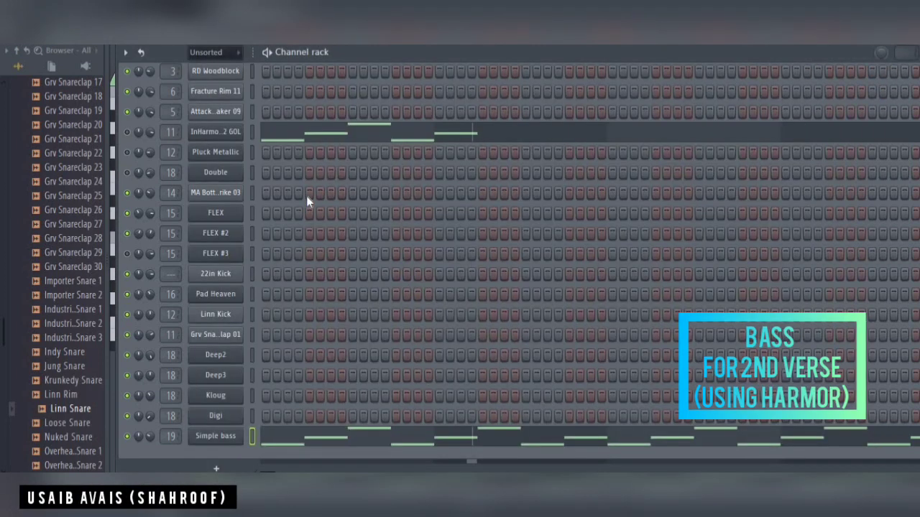
scroll(541, 61, up, 3)
scroll(560, 304, down, 3)
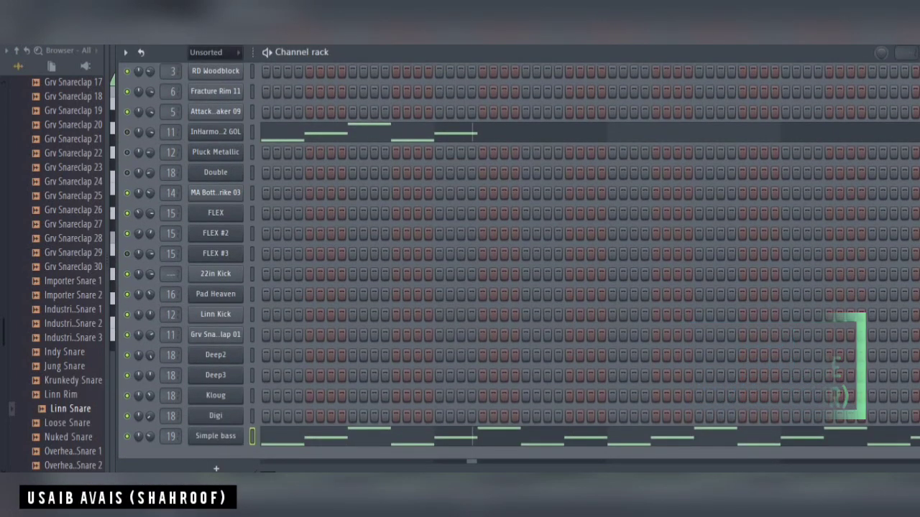
View all eight bars of the Simple bass notes in the piano roll and play the pattern through, stopping playback when done
key(F7)
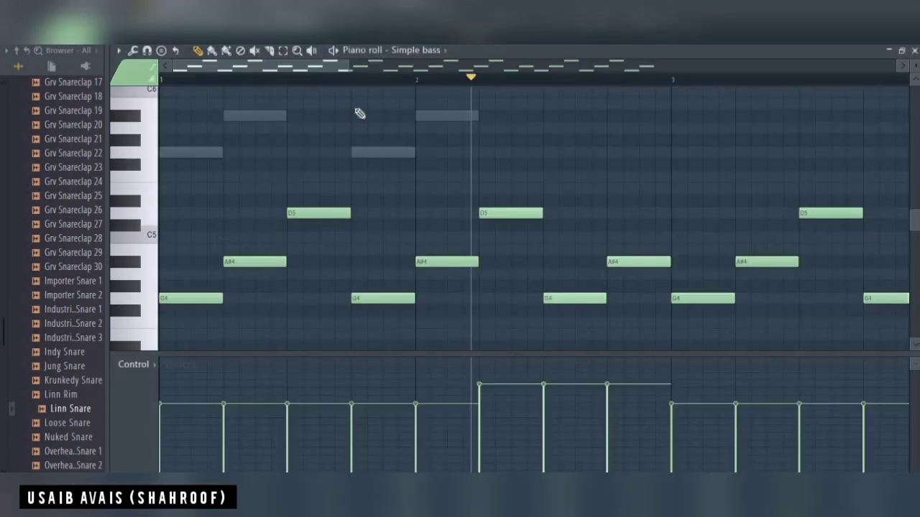
drag(350, 64, 675, 63)
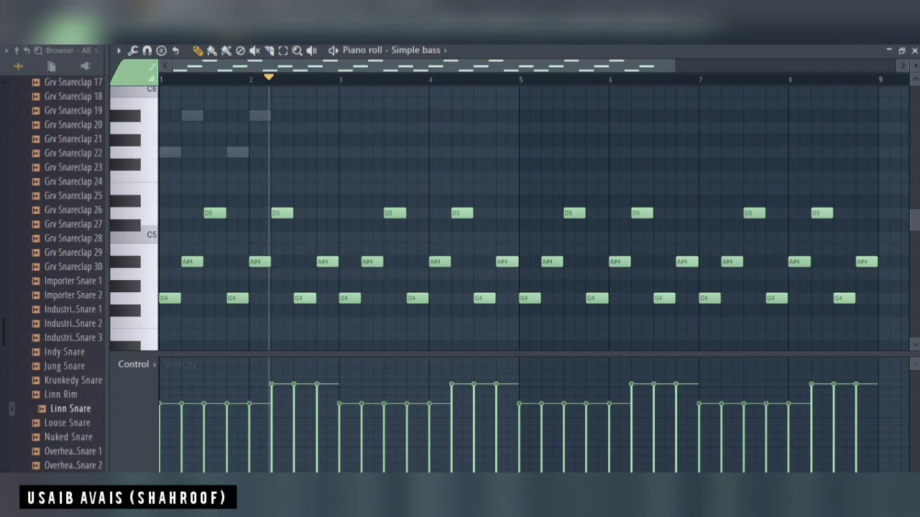
click(333, 51)
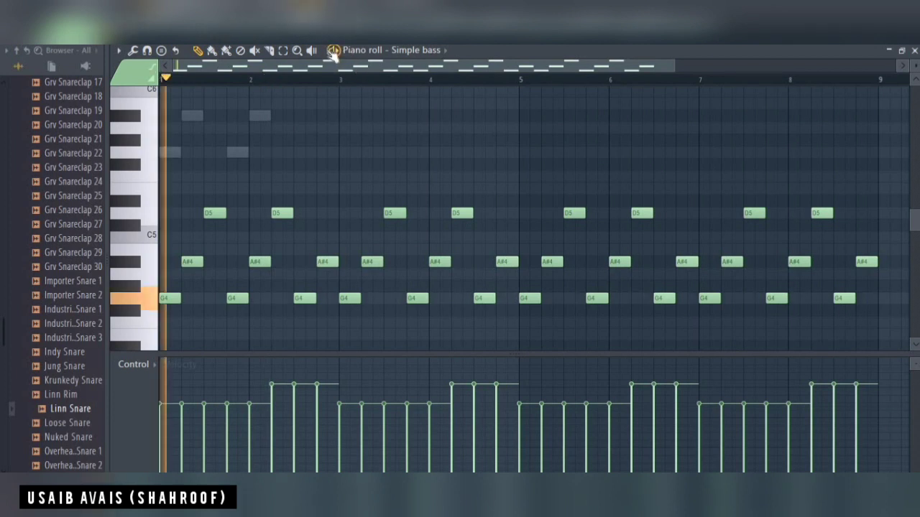
scroll(341, 217, down, 1)
scroll(342, 216, down, 1)
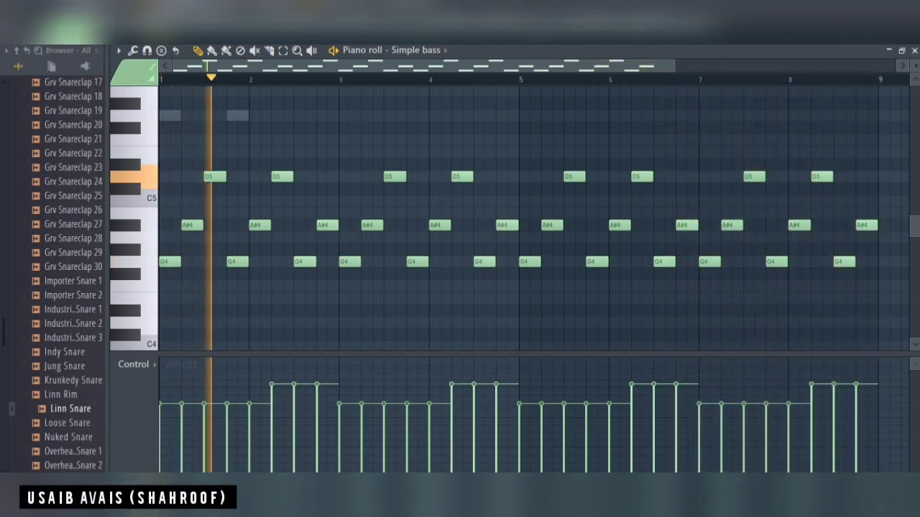
key(space)
Return to the playlist and select Pattern 7 from the Outro Snare track near the end of the arrangement
key(F5)
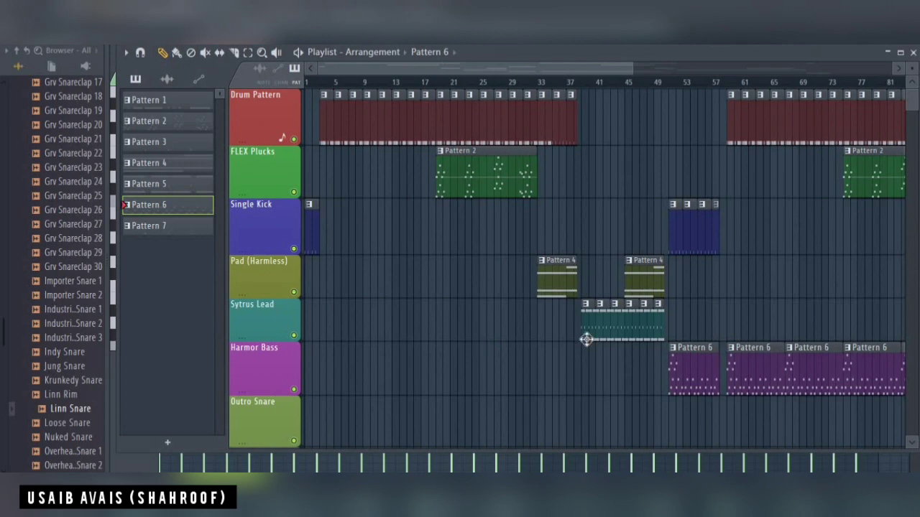
scroll(585, 345, down, 3)
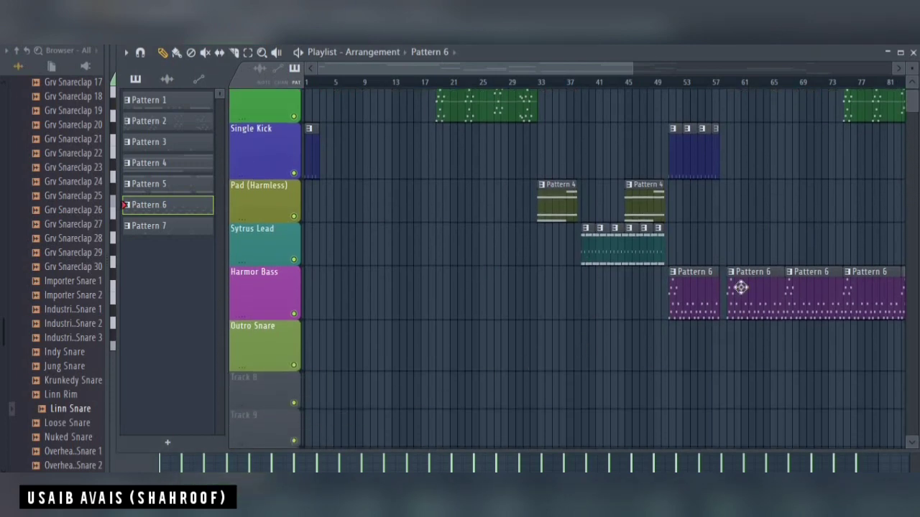
drag(542, 72, 790, 74)
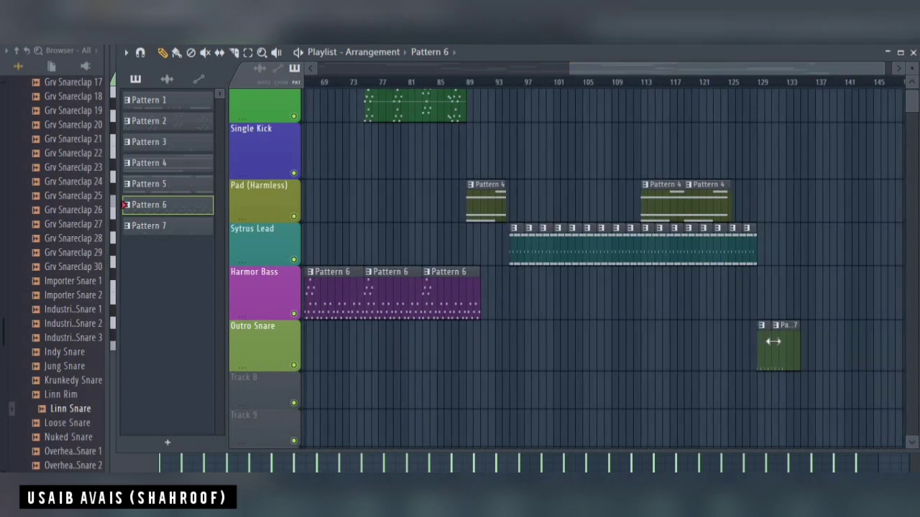
click(780, 344)
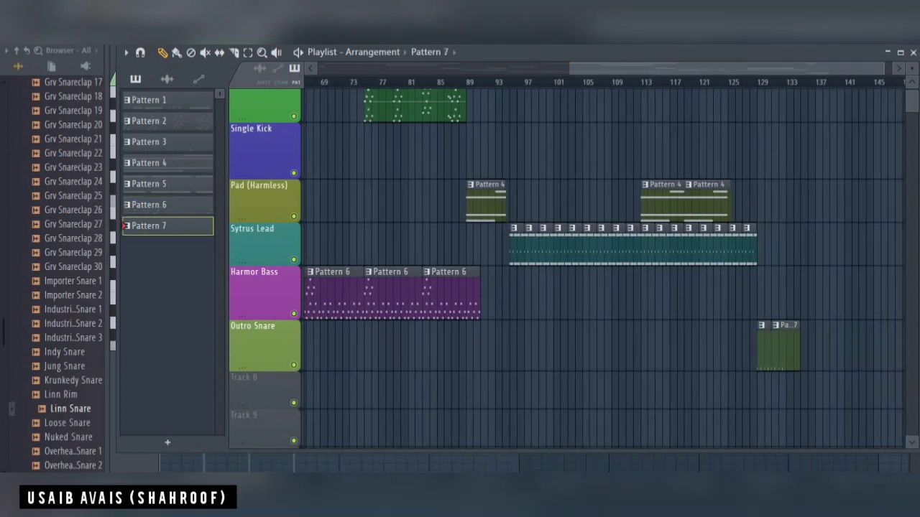
Examine the outro pattern's Linn Kick and Grv Snareclap 01 steps in the channel rack
key(F7)
key(F7)
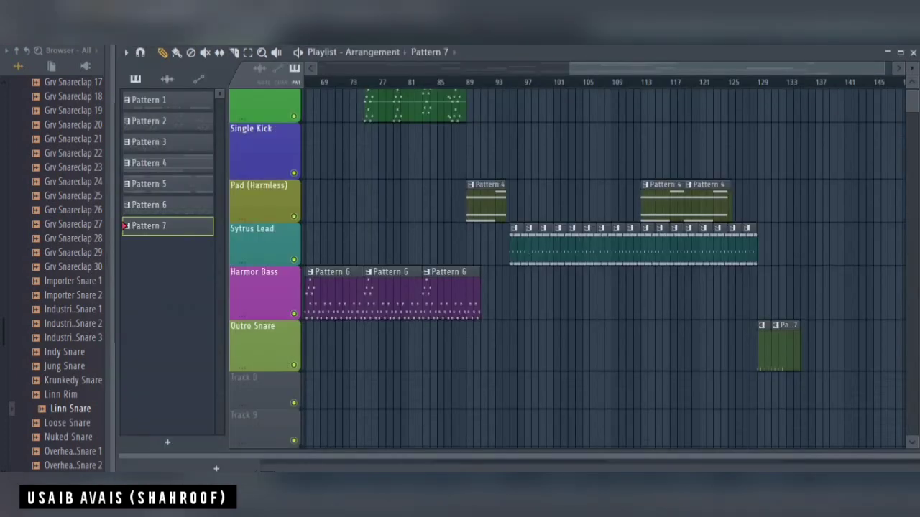
key(F6)
scroll(308, 242, up, 2)
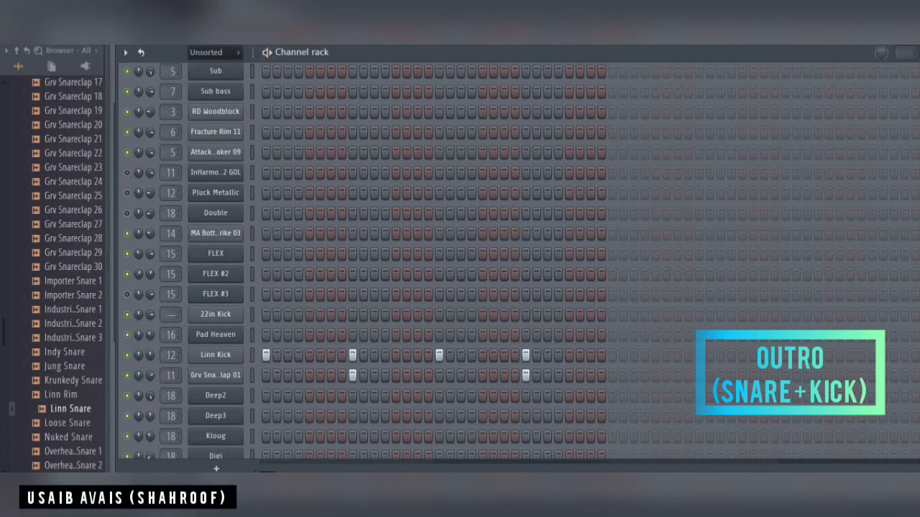
Return to the playlist, fit the arrangement from bar 1 to about bar 129 in view and play the song from the start
key(F5)
scroll(327, 329, up, 2)
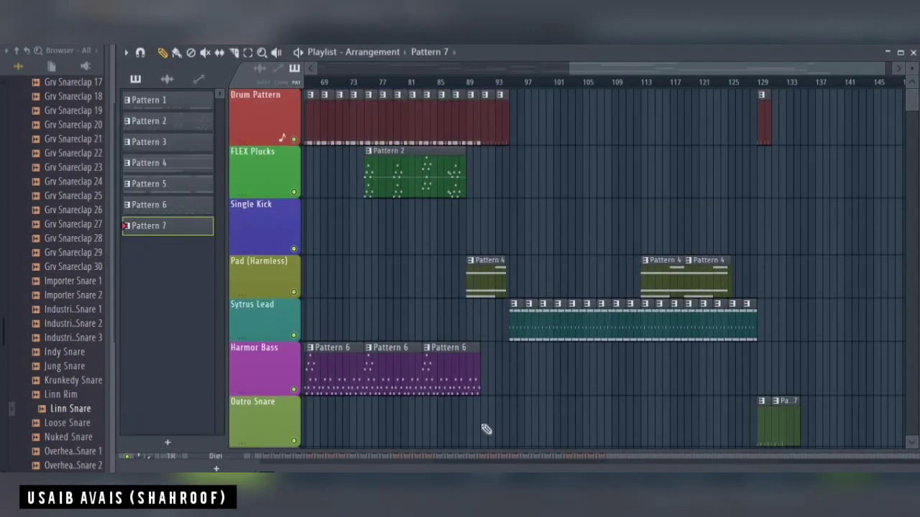
drag(424, 75, 338, 77)
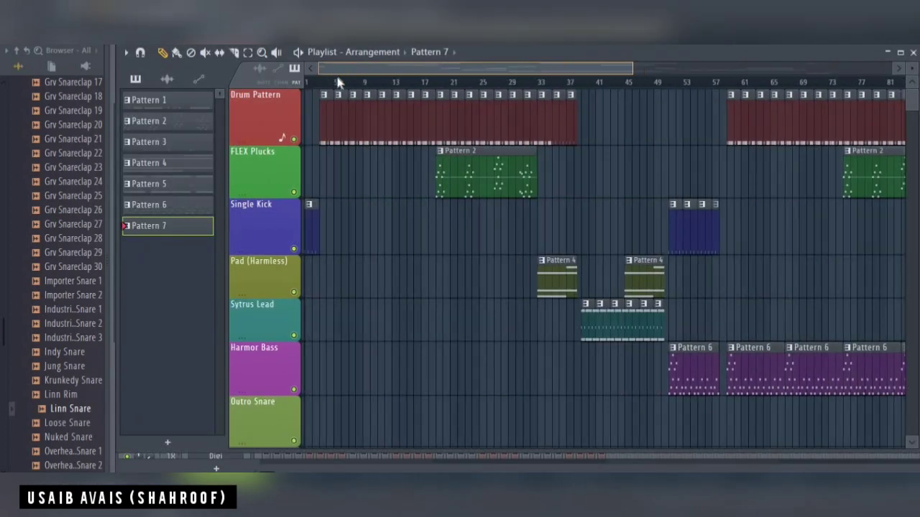
drag(622, 67, 826, 70)
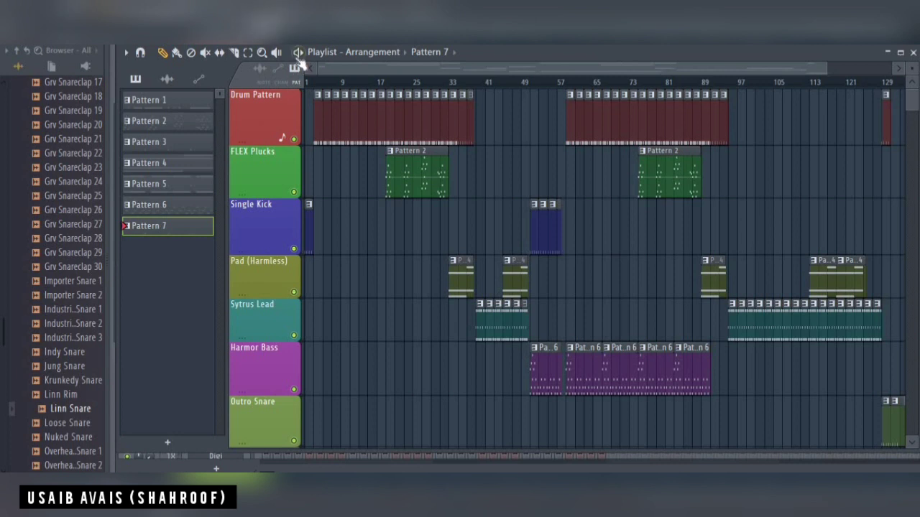
key(space)
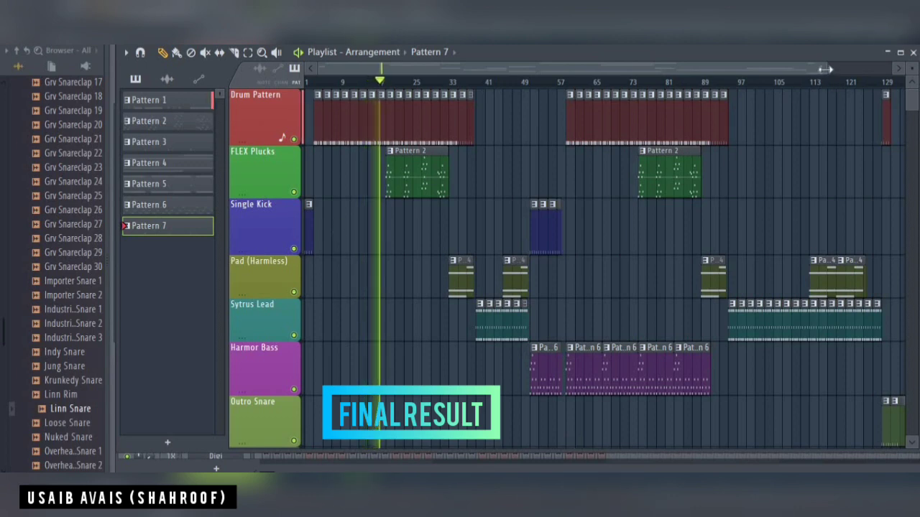
Follow the song's playback at a closer zoom through the lead and bass sections, and skip playback ahead to about bar 71
drag(825, 69, 515, 71)
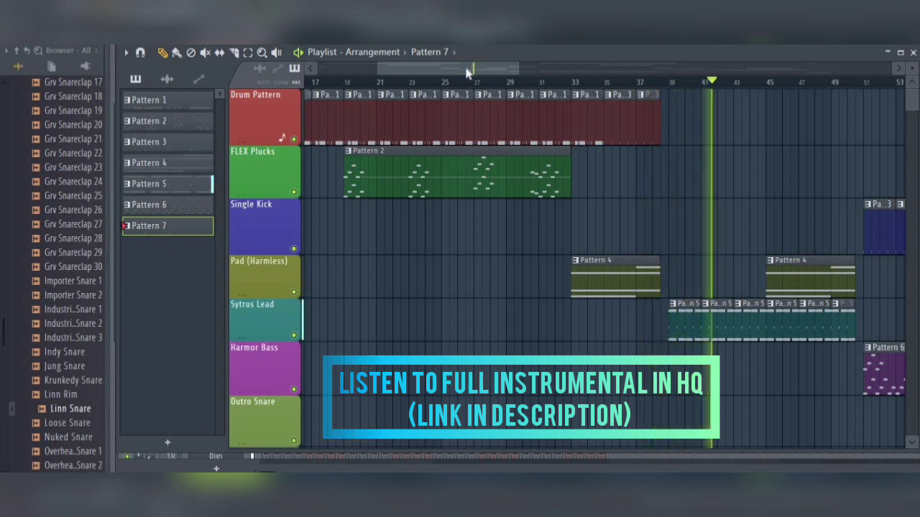
drag(479, 65, 572, 74)
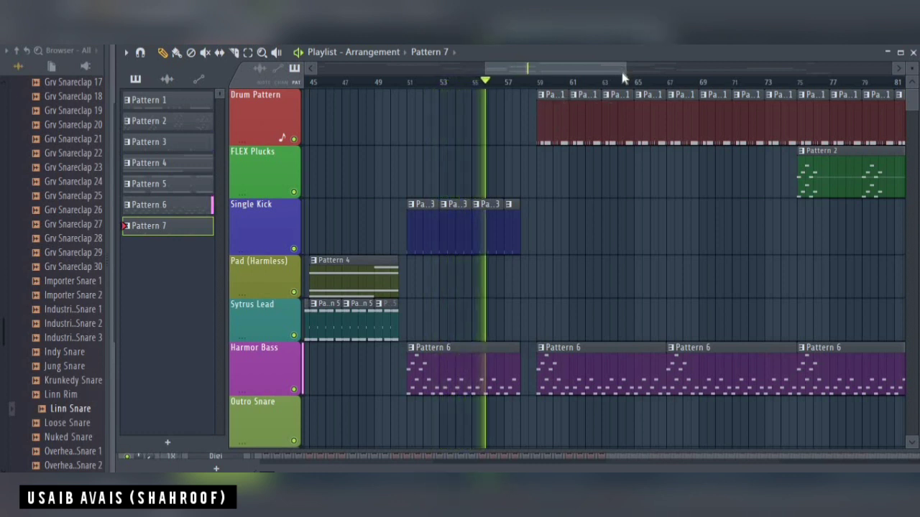
drag(639, 68, 719, 69)
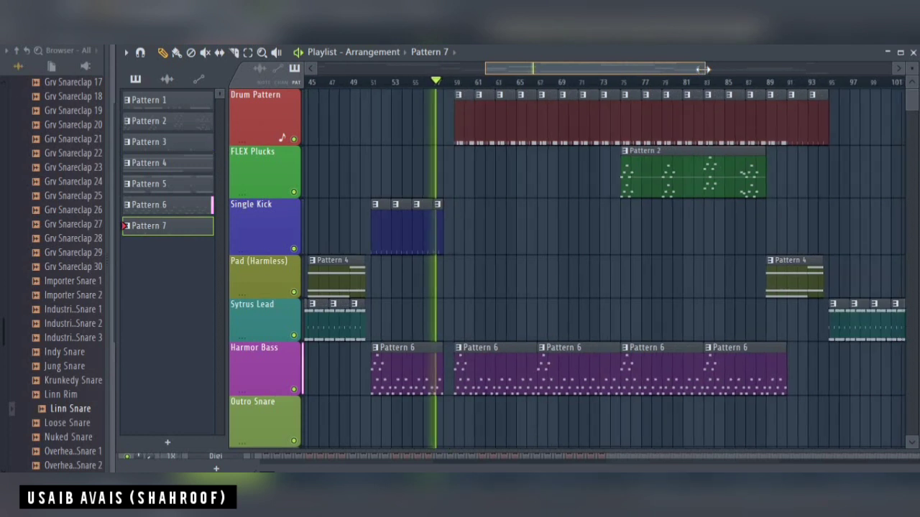
click(581, 84)
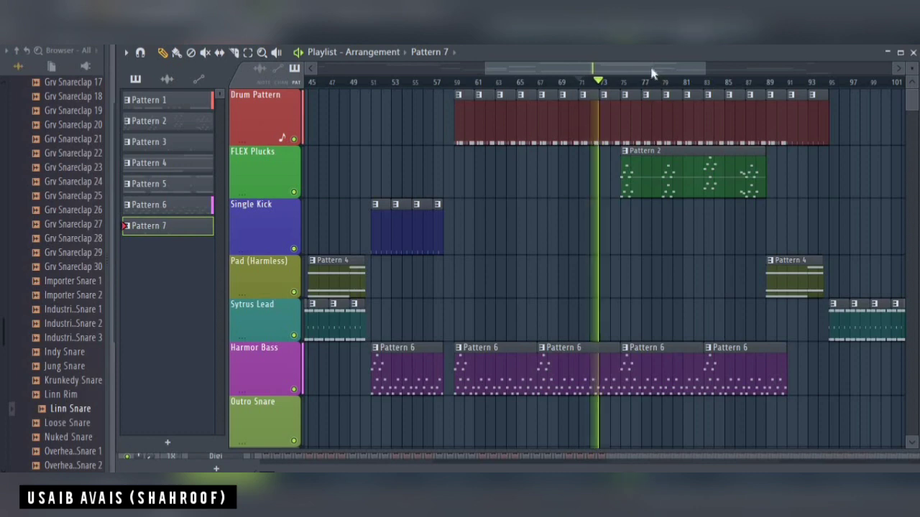
Follow playback through the second verse into the final Sytrus Lead section, and skip ahead to about bar 111
drag(652, 70, 747, 64)
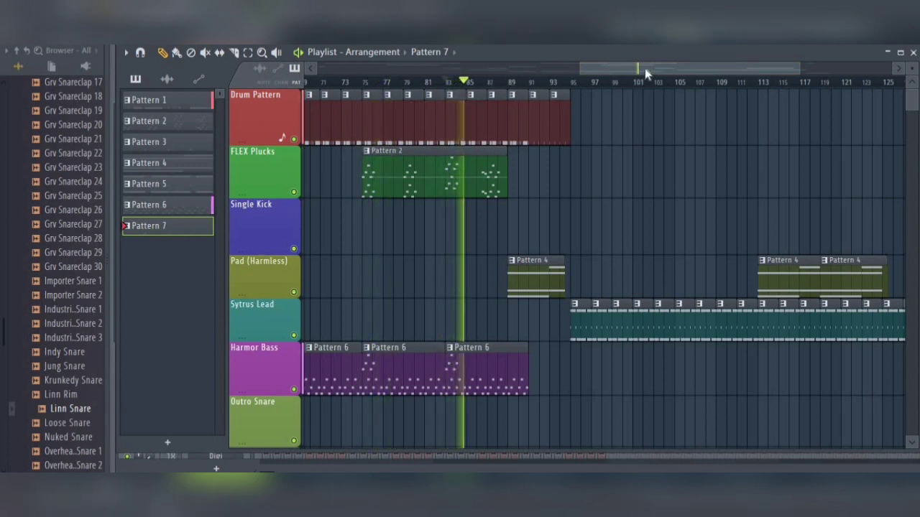
drag(645, 69, 674, 72)
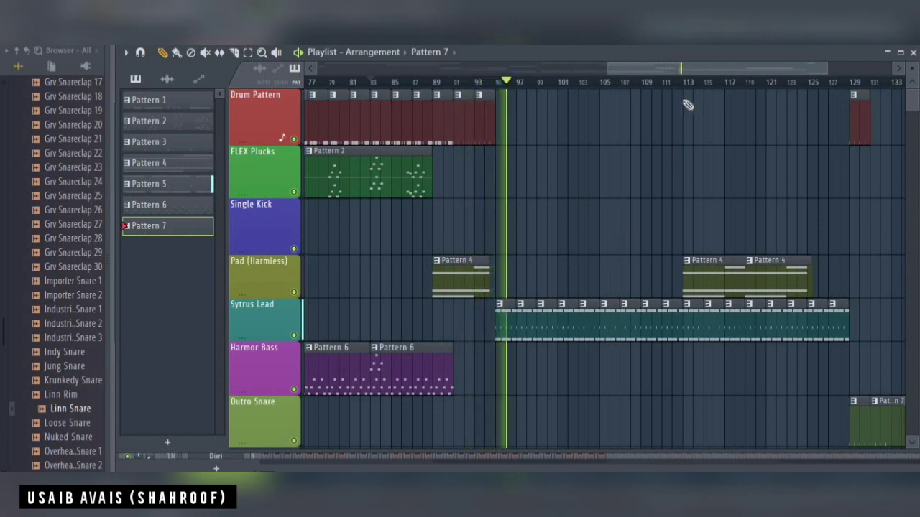
drag(682, 67, 707, 70)
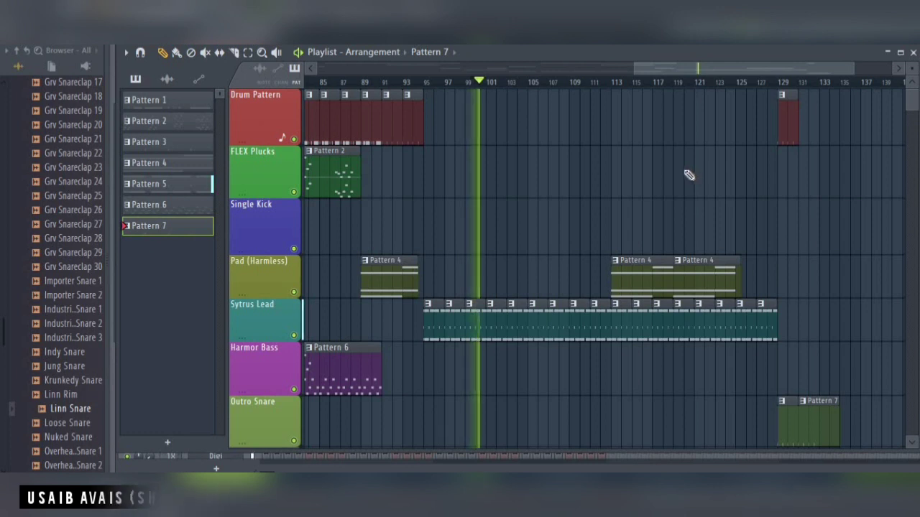
click(595, 83)
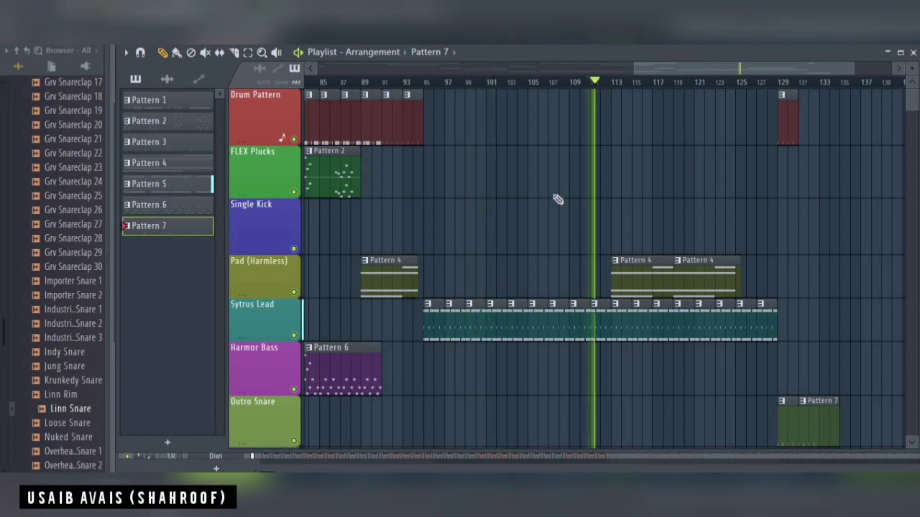